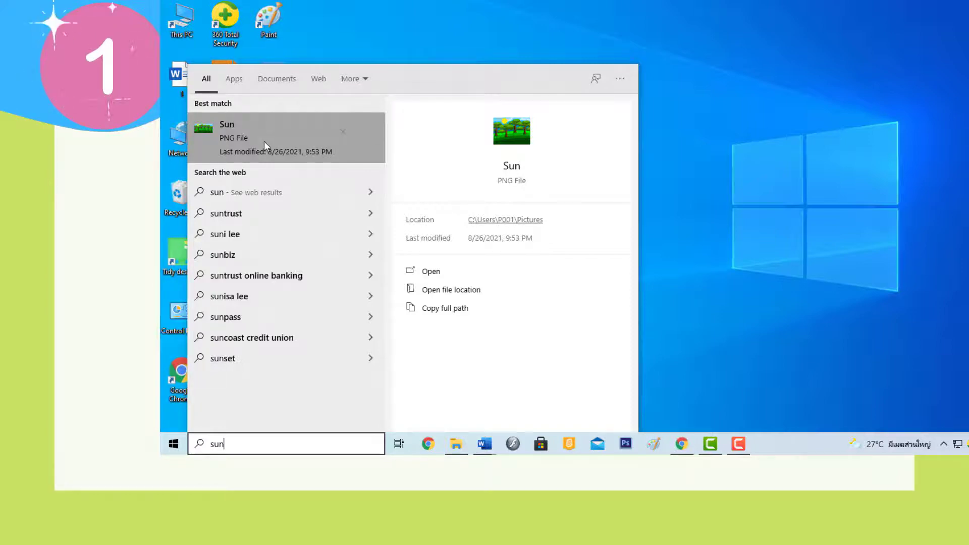
# - Open the Sun PNG file found by the Windows search, view it, and close the viewer
pyautogui.click(264, 143)
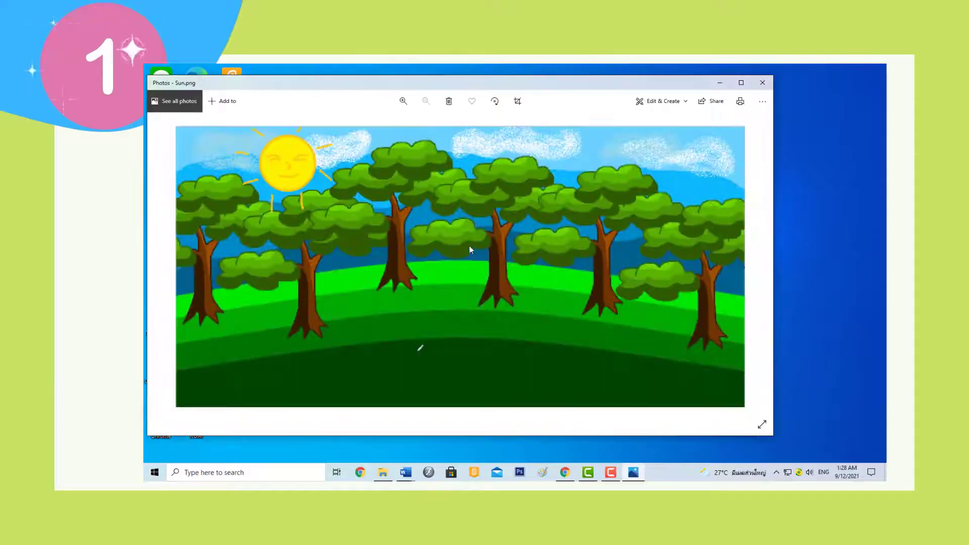
pyautogui.click(763, 83)
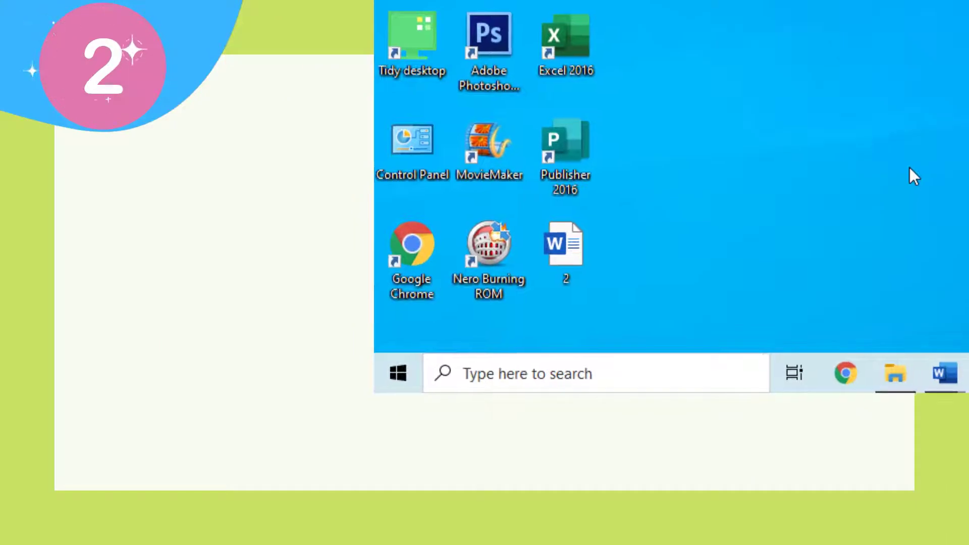
# - Open File Explorer and search Quick access for "sun"
pyautogui.click(397, 375)
pyautogui.moveTo(406, 234)
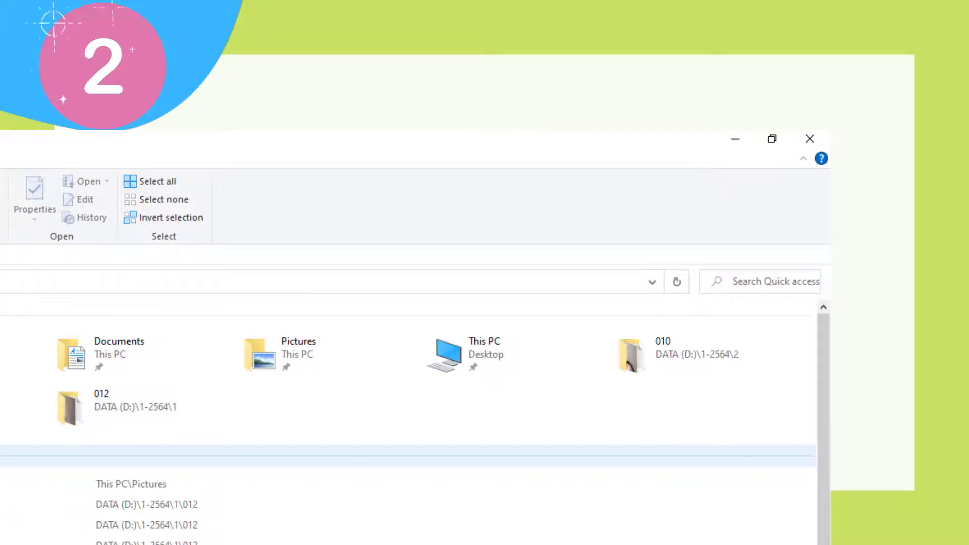
pyautogui.click(732, 280)
pyautogui.write('su')
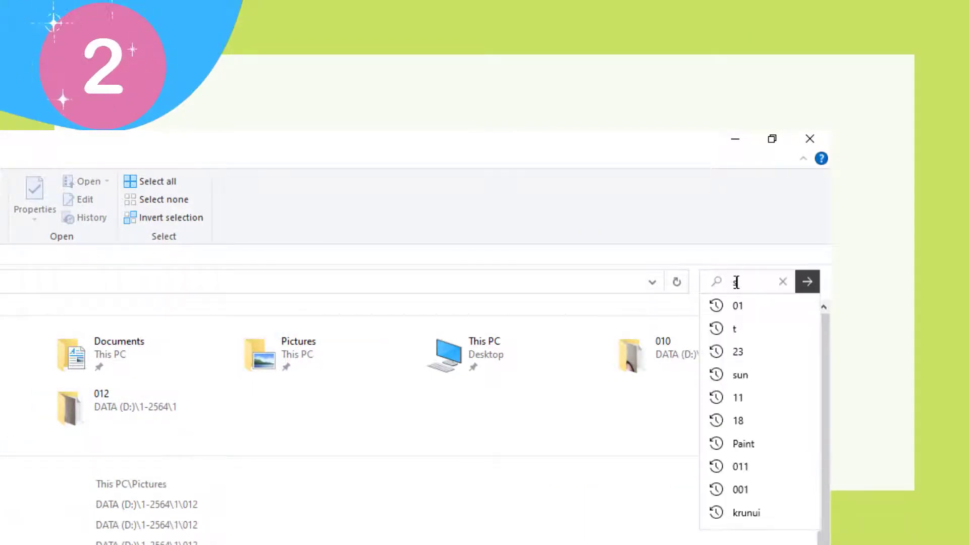
pyautogui.write('n')
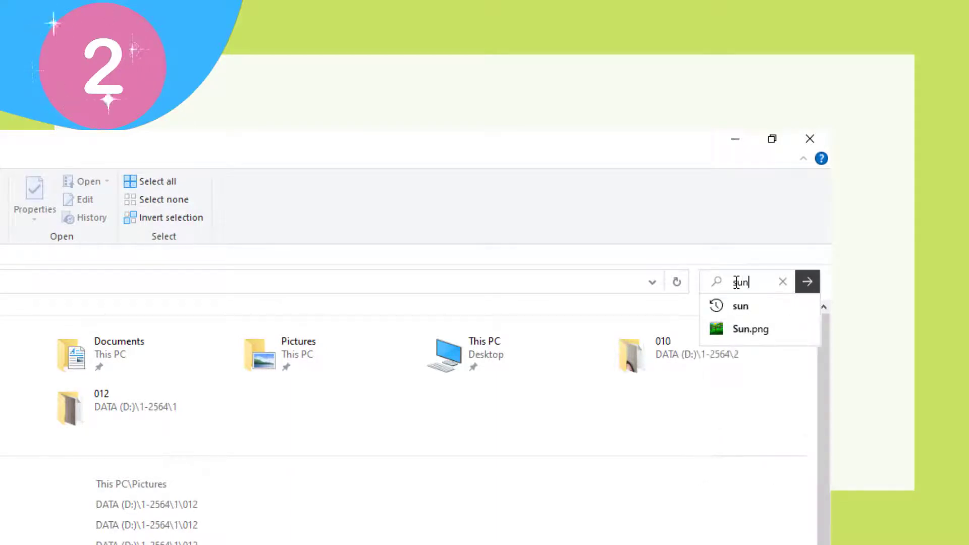
pyautogui.click(808, 283)
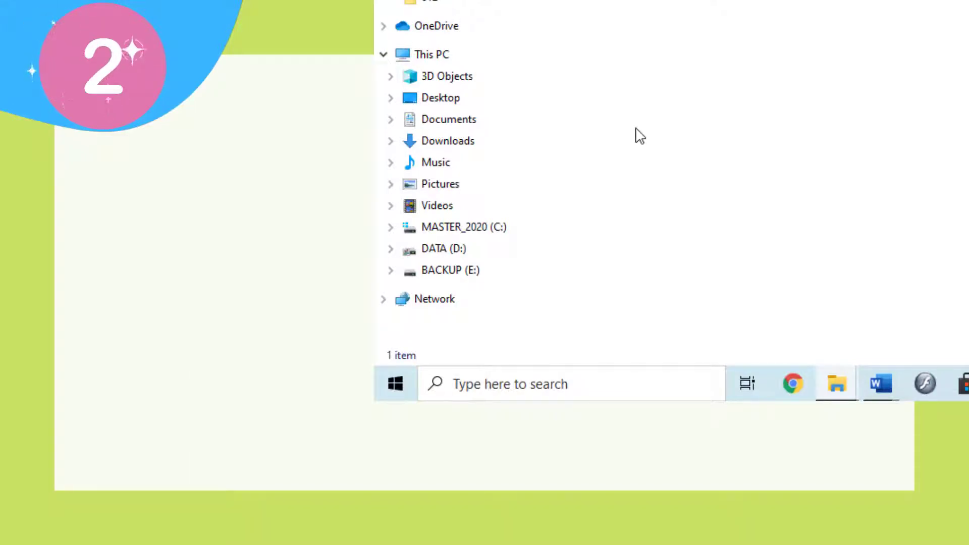
# - Go to This PC and search it for "sun"
pyautogui.click(433, 60)
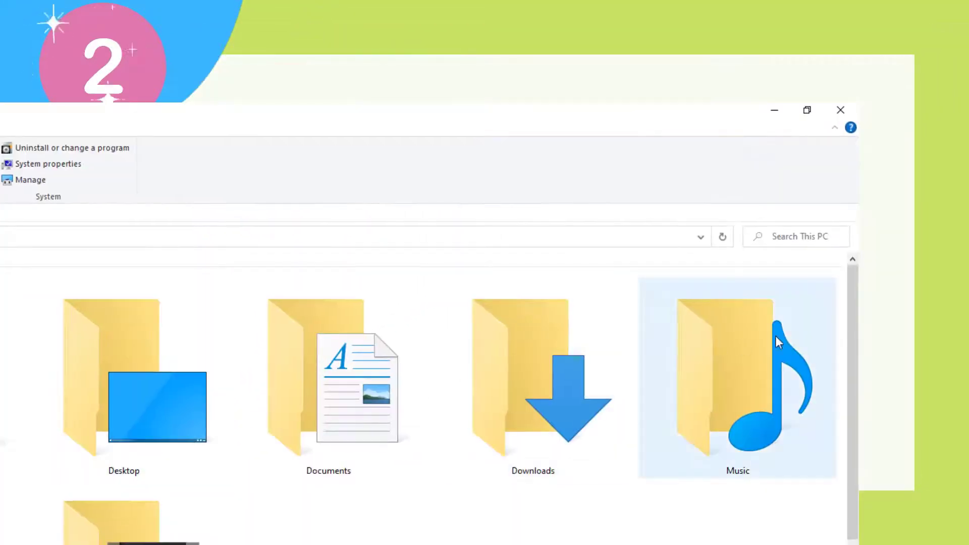
pyautogui.click(792, 237)
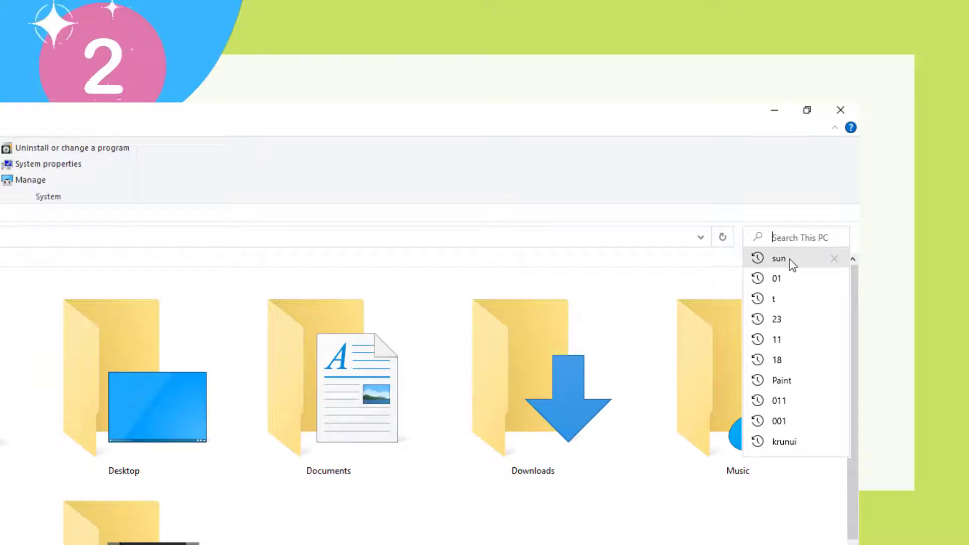
pyautogui.write('su')
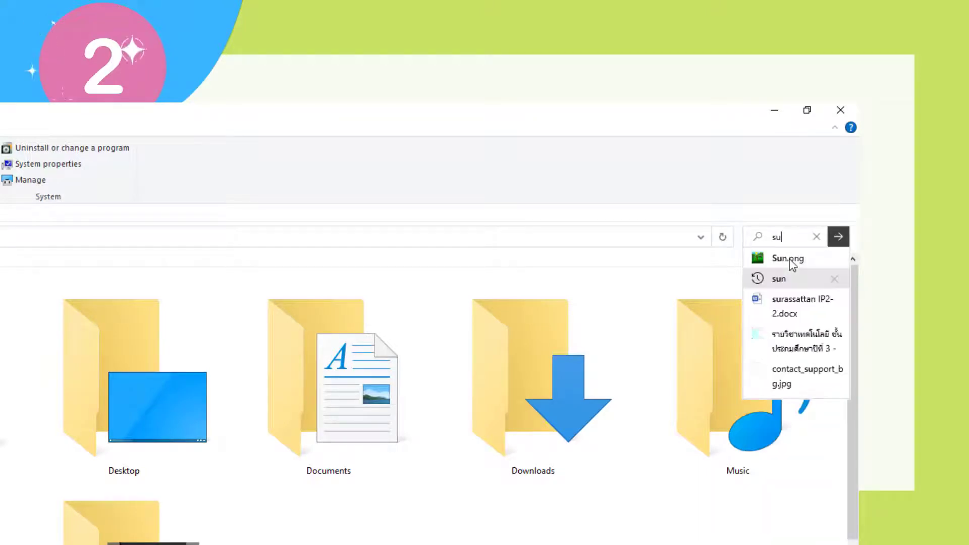
pyautogui.write('n')
pyautogui.click(792, 261)
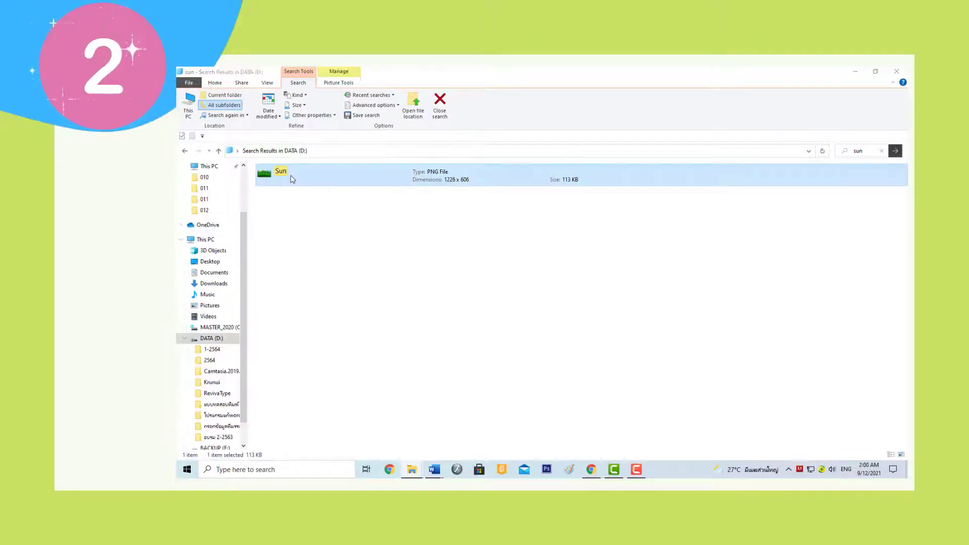
# - Preview the Sun picture from the DATA (D:) search results, and open it with Paint
pyautogui.doubleClick(290, 178)
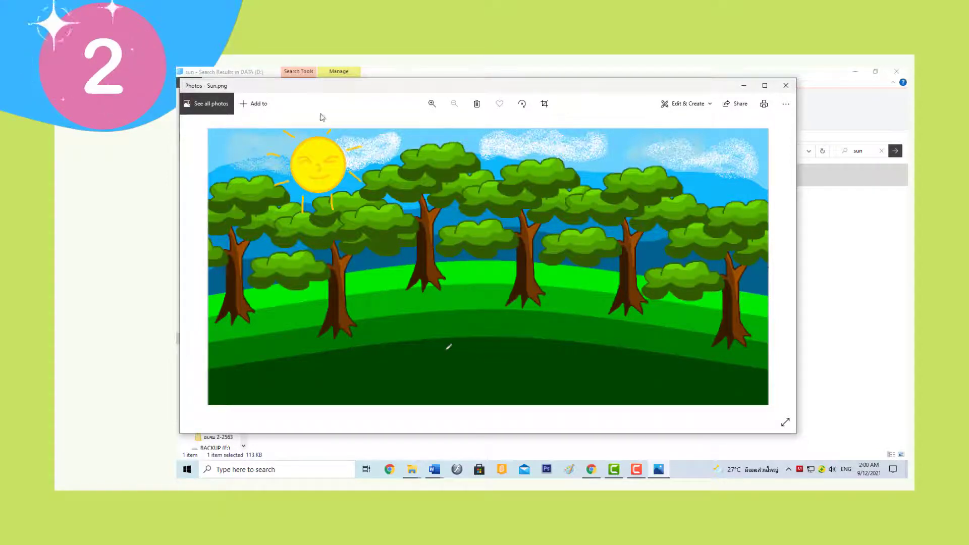
pyautogui.click(786, 86)
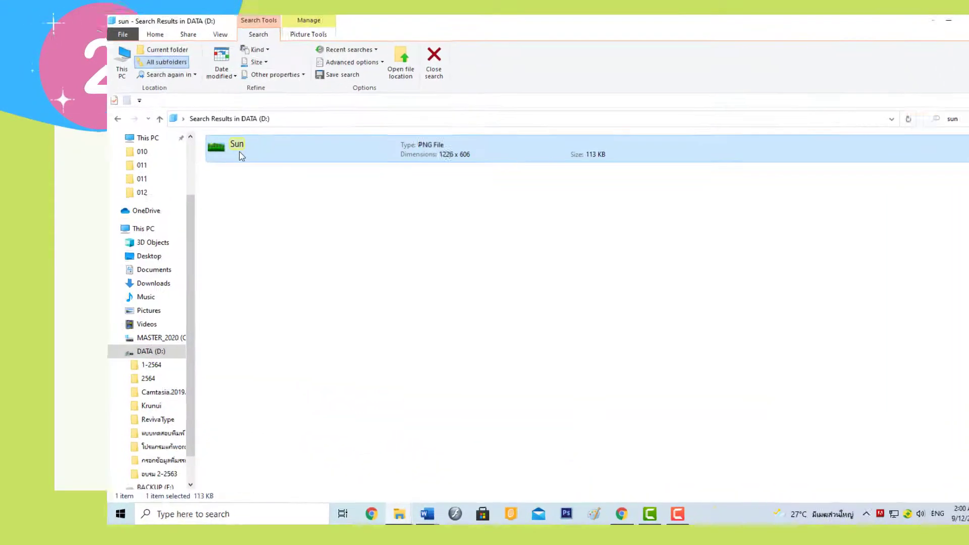
pyautogui.rightClick(284, 180)
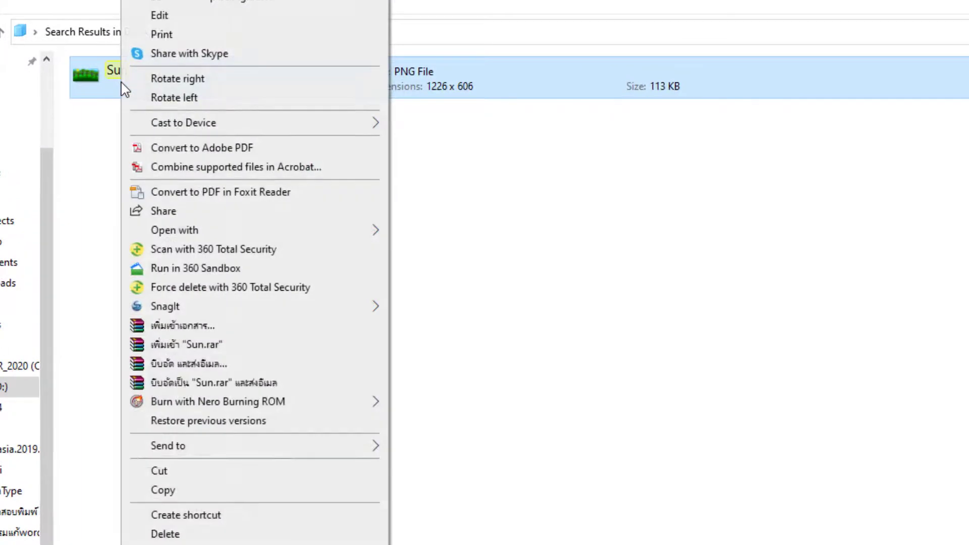
pyautogui.moveTo(363, 230)
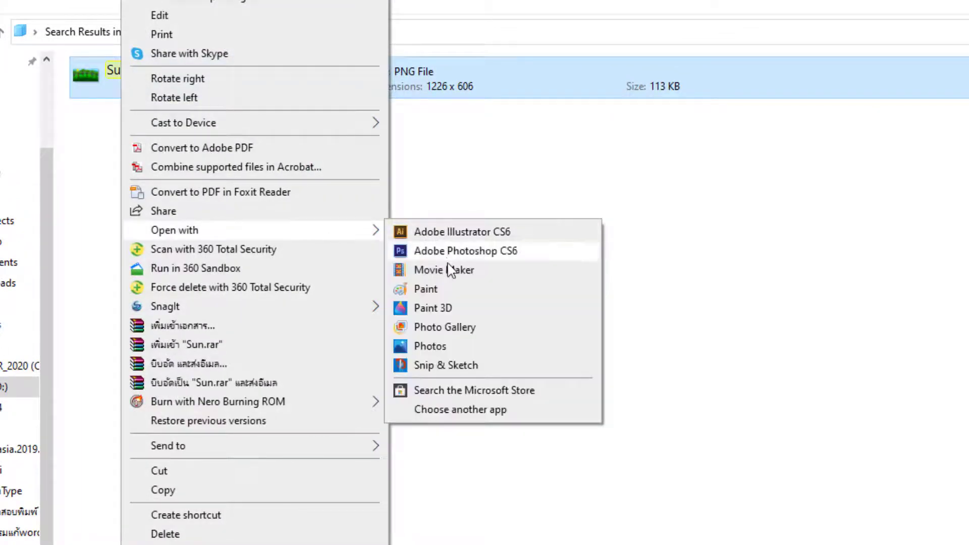
pyautogui.click(467, 297)
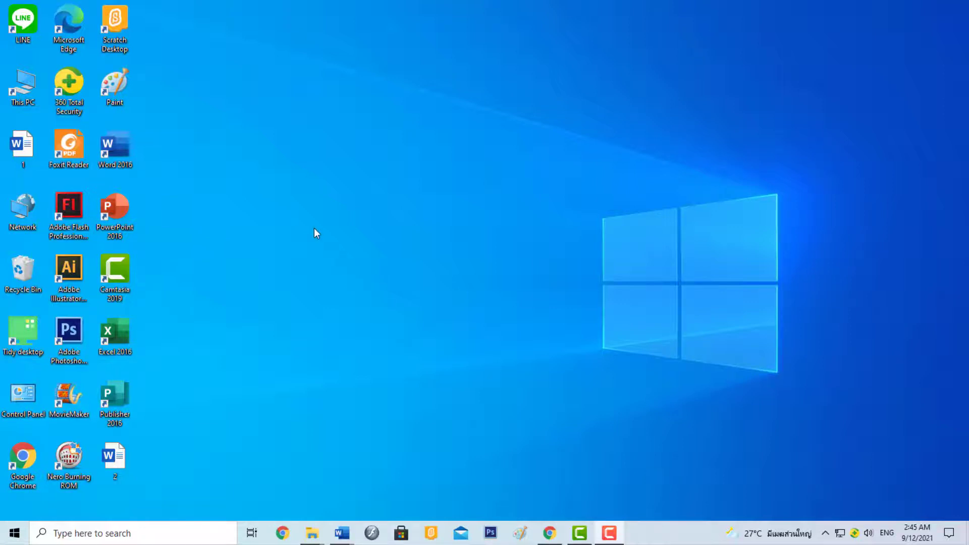
# - Start Paint from the desktop and draw a gold-outlined five-point star about 10 × 9 cm on the canvas's left half
pyautogui.doubleClick(113, 89)
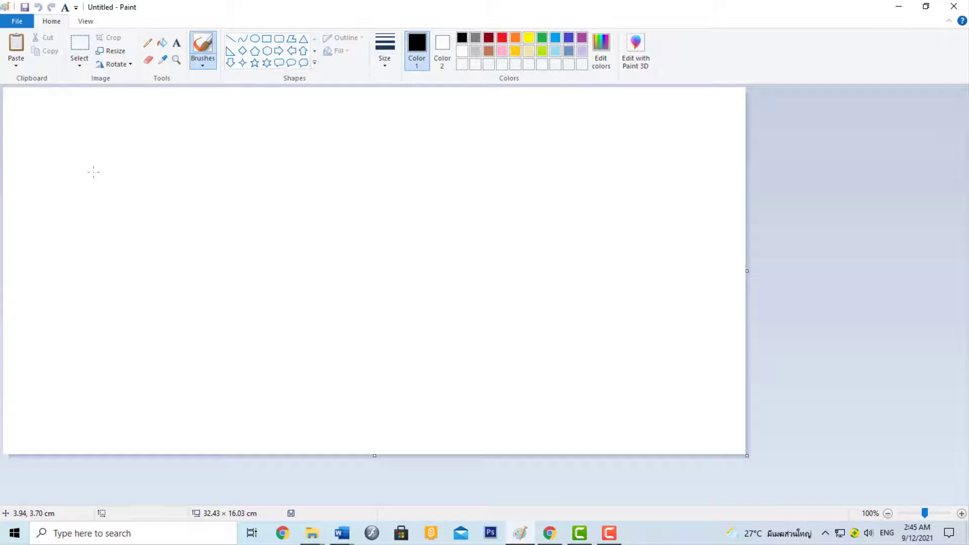
pyautogui.click(255, 62)
pyautogui.moveTo(125, 143)
pyautogui.mouseDown()
pyautogui.moveTo(186, 230)
pyautogui.moveTo(356, 352)
pyautogui.mouseUp()
pyautogui.click(513, 51)
# - Fill the inside of the star with yellow
pyautogui.click(162, 43)
pyautogui.click(528, 38)
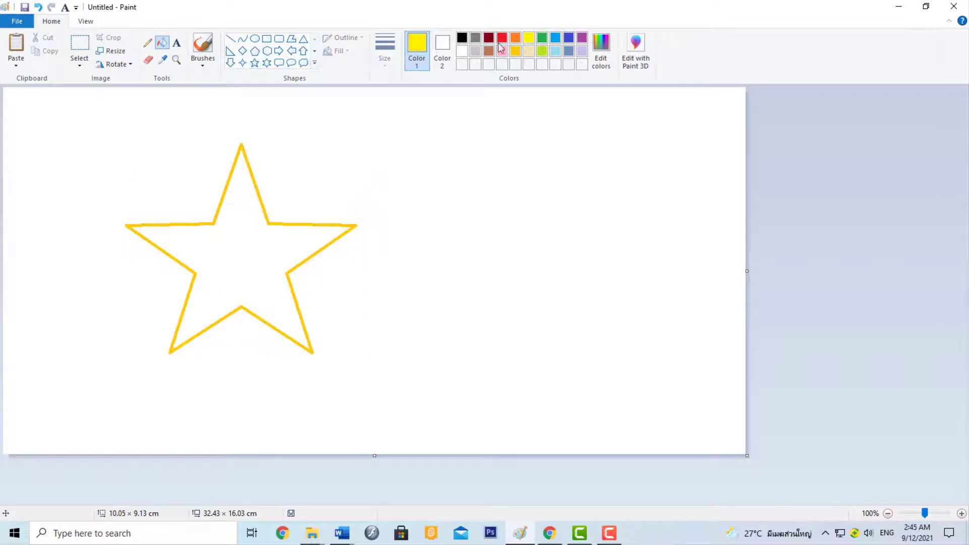
pyautogui.click(235, 266)
# - Draw a heart about 8.7 × 7.3 cm beside the star and give it a red outline
pyautogui.click(315, 51)
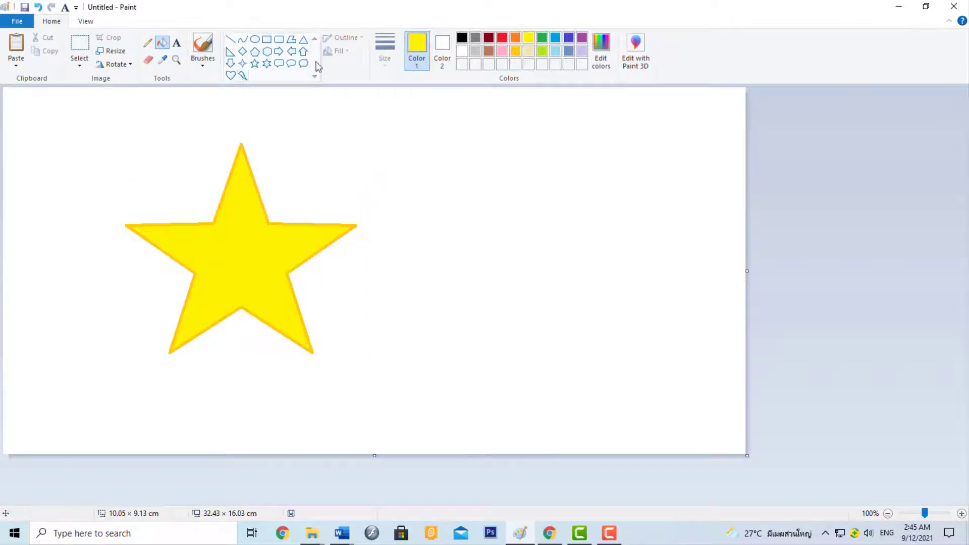
pyautogui.click(231, 63)
pyautogui.moveTo(430, 164); pyautogui.dragTo(629, 331)
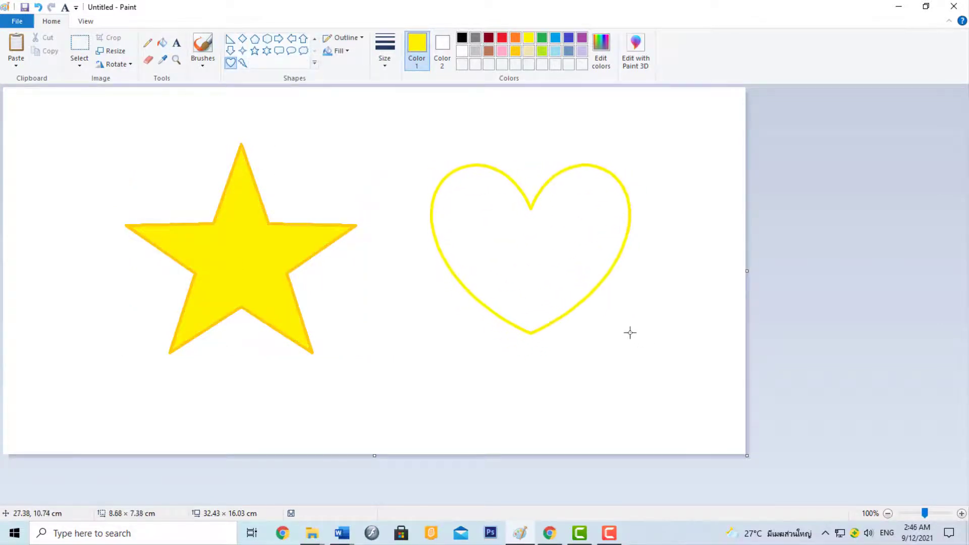
pyautogui.moveTo(565, 277); pyautogui.dragTo(560, 282)
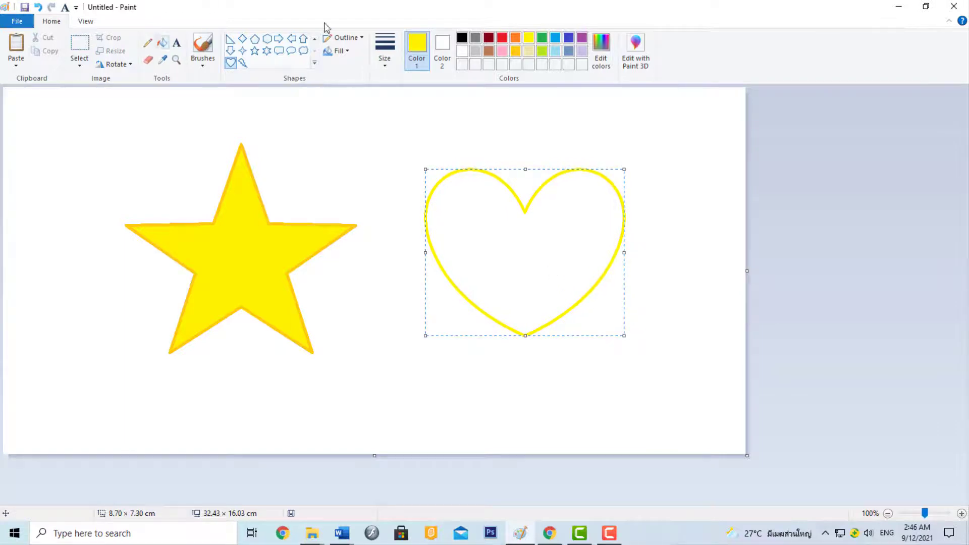
pyautogui.click(502, 37)
# - Fill the heart with pink and the canvas background with light blue
pyautogui.click(162, 42)
pyautogui.click(501, 51)
pyautogui.click(519, 281)
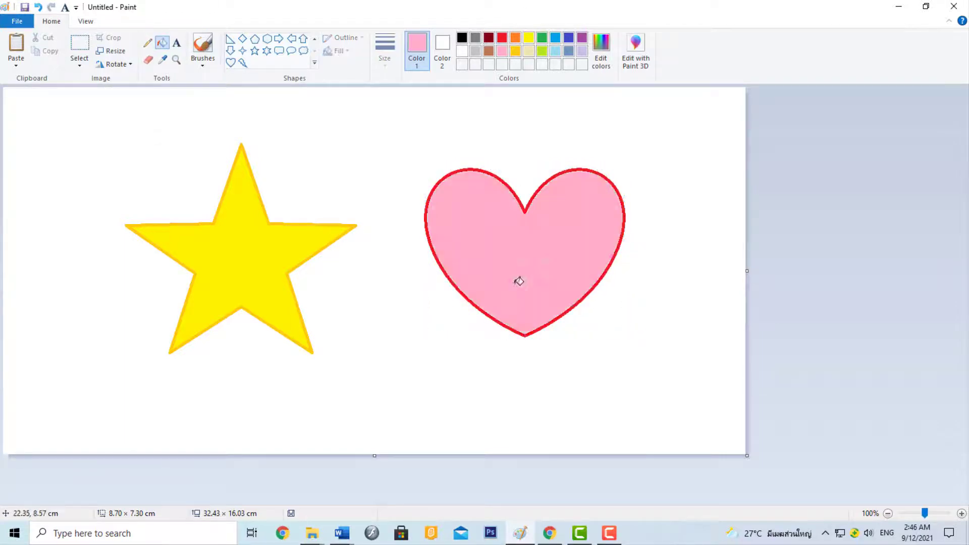
pyautogui.click(555, 50)
pyautogui.click(337, 179)
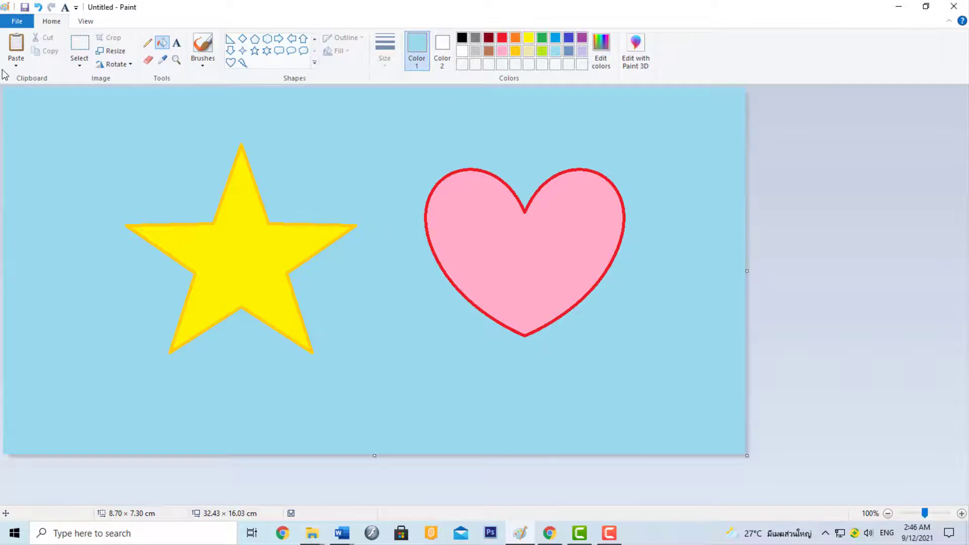
# - Save the drawing as a PNG named Star in the Pictures folder and close Paint
pyautogui.click(18, 22)
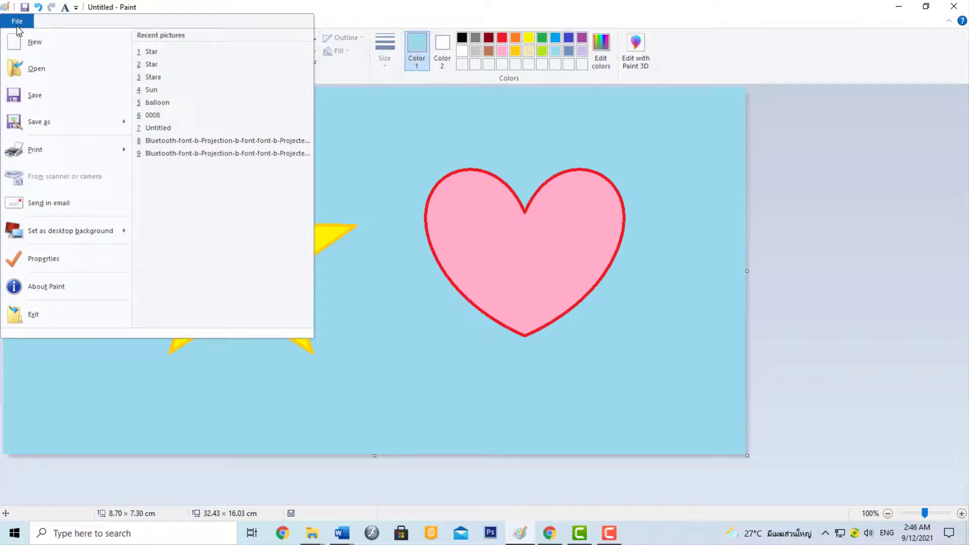
pyautogui.moveTo(78, 132)
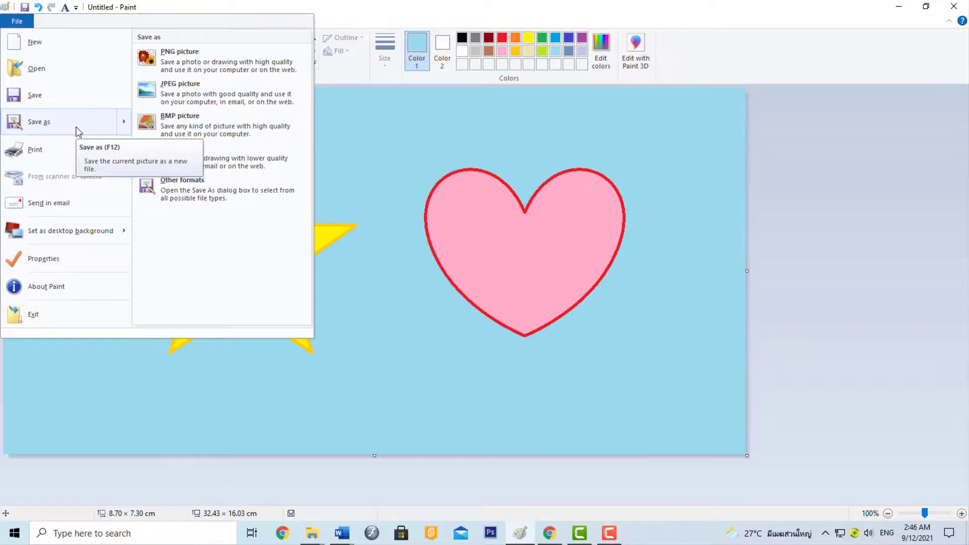
pyautogui.click(76, 128)
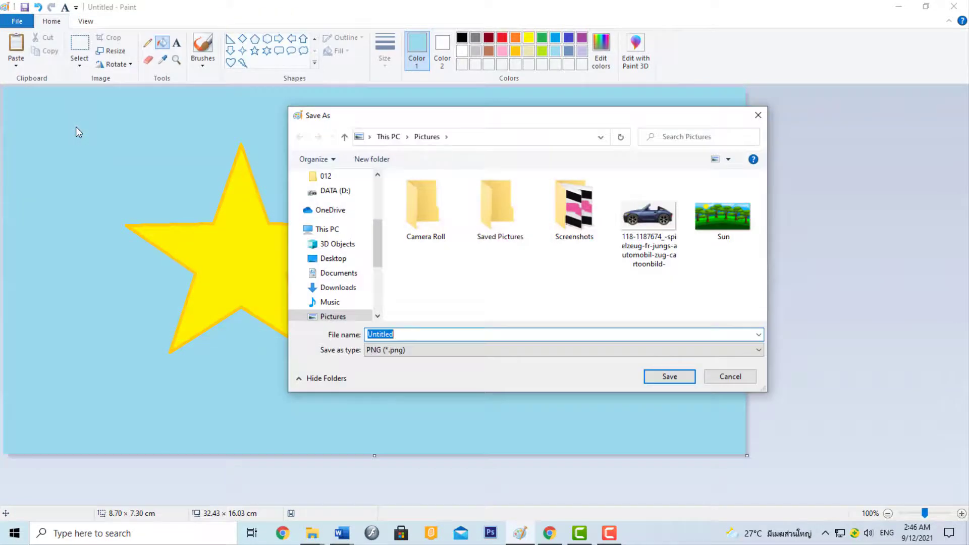
pyautogui.moveTo(379, 244); pyautogui.dragTo(382, 271)
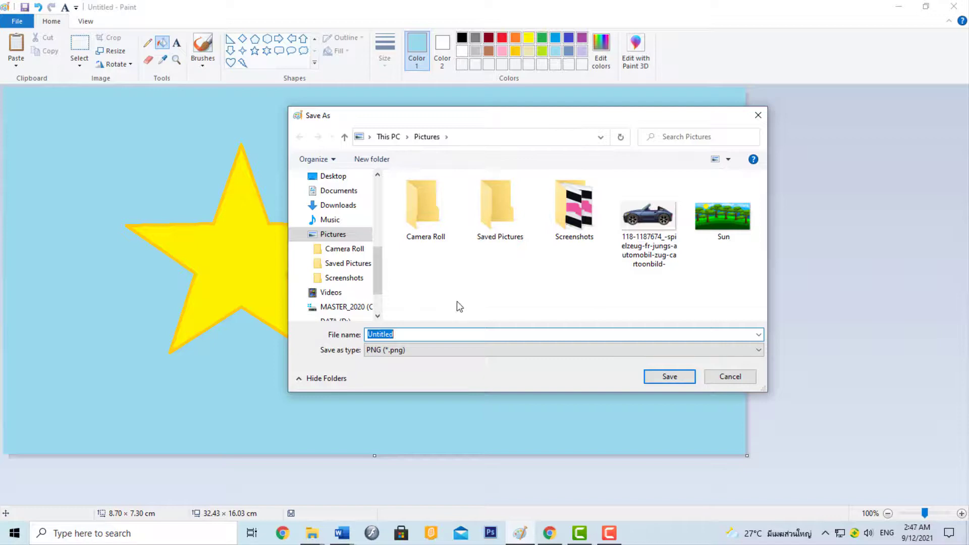
pyautogui.click(407, 334)
pyautogui.hotkey('ctrl', 'a')
pyautogui.press('BackSpace')
pyautogui.write('S')
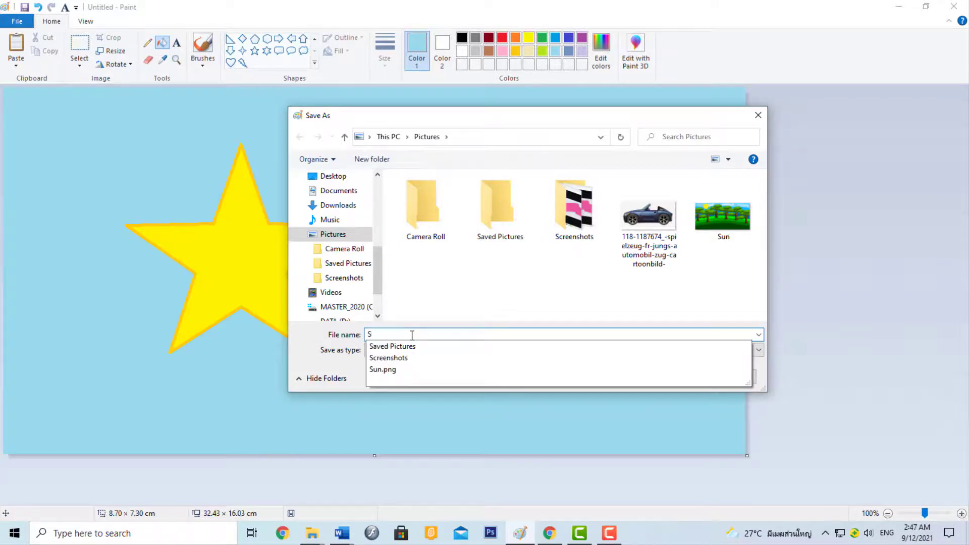
pyautogui.write('tar')
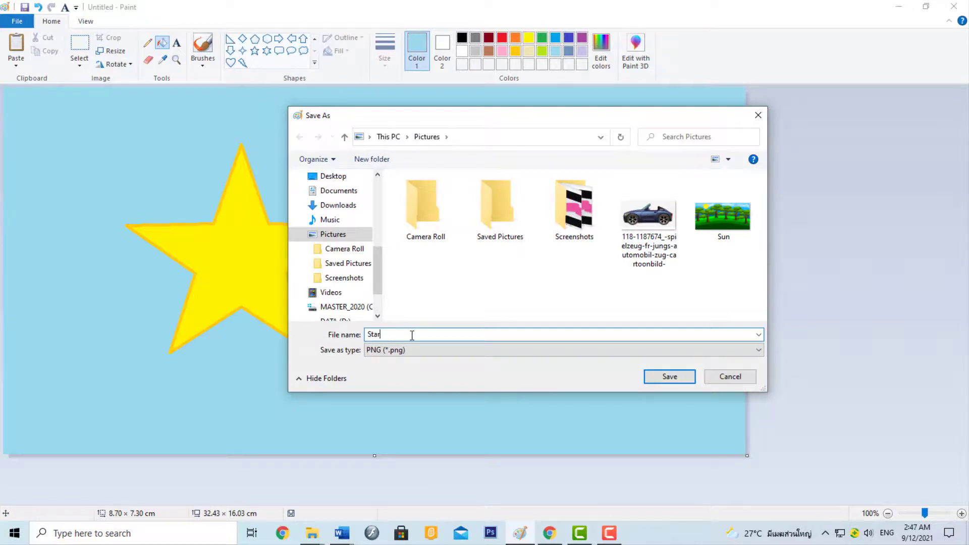
pyautogui.click(669, 378)
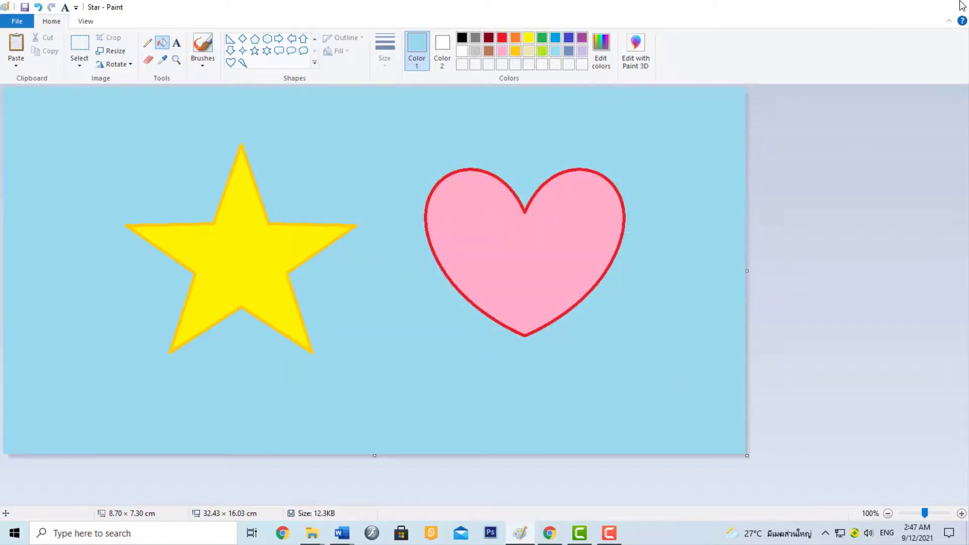
pyautogui.click(959, 6)
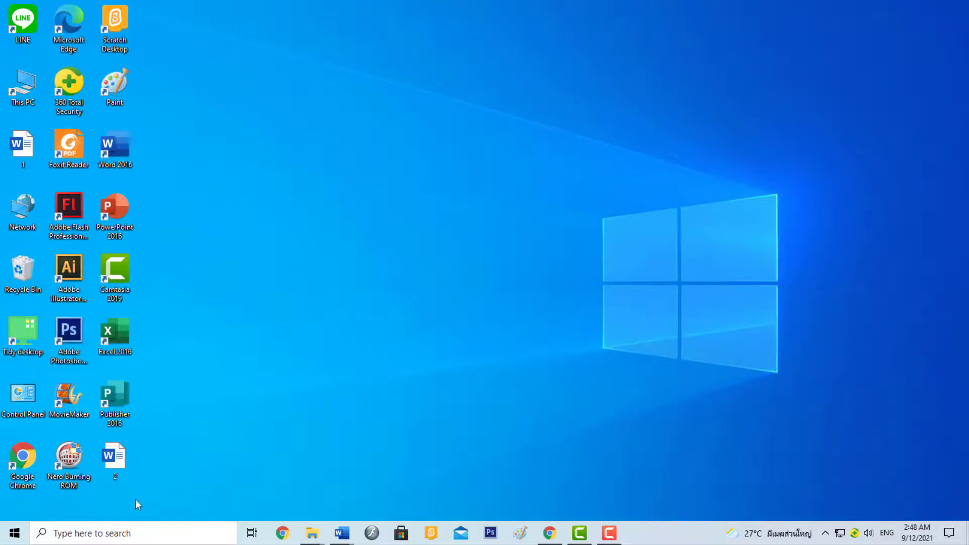
# - Search Windows for "star" and open the Star PNG file in Photos
pyautogui.click(61, 535)
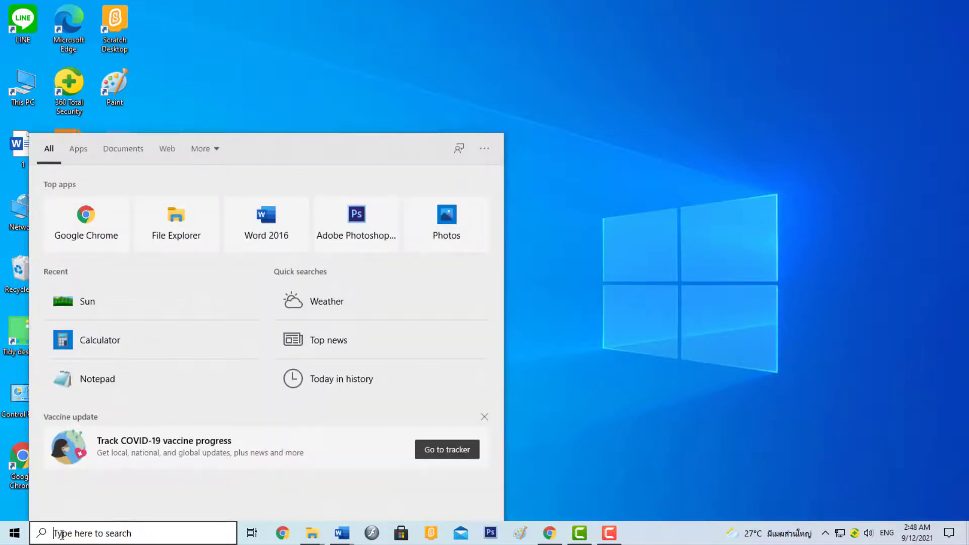
pyautogui.write('star')
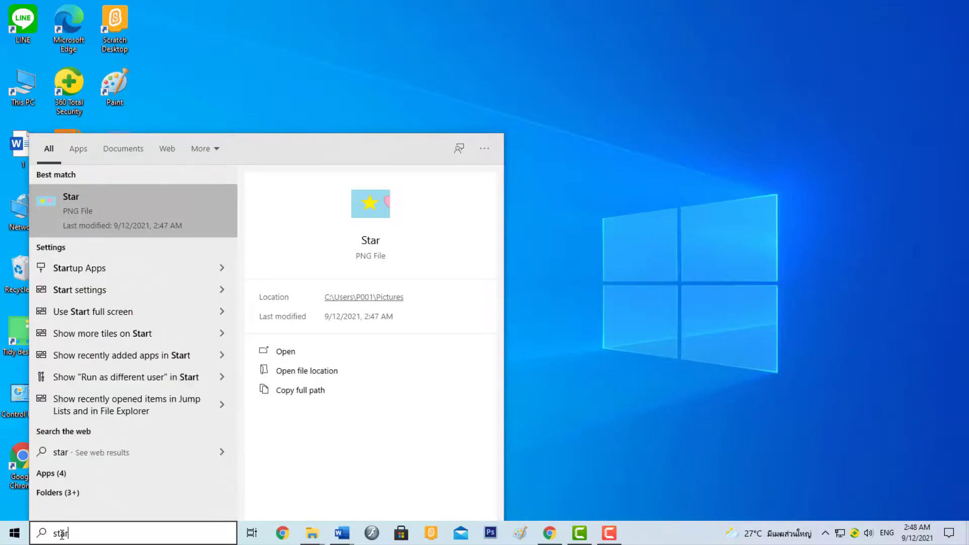
pyautogui.click(168, 206)
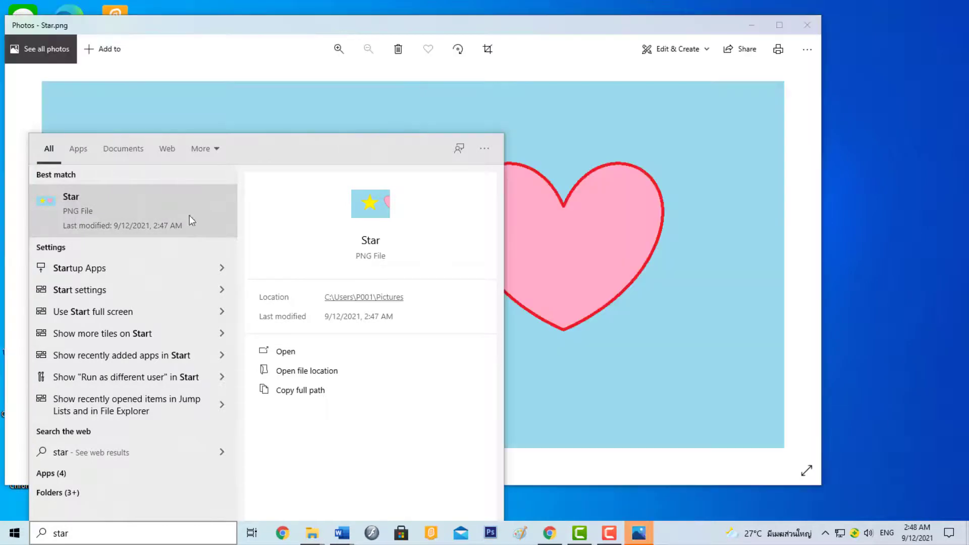
pyautogui.click(605, 73)
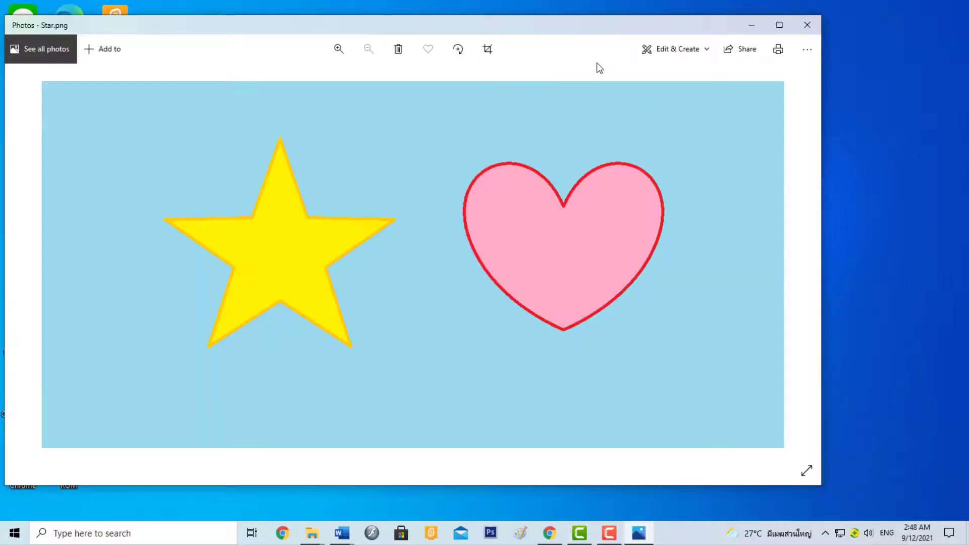